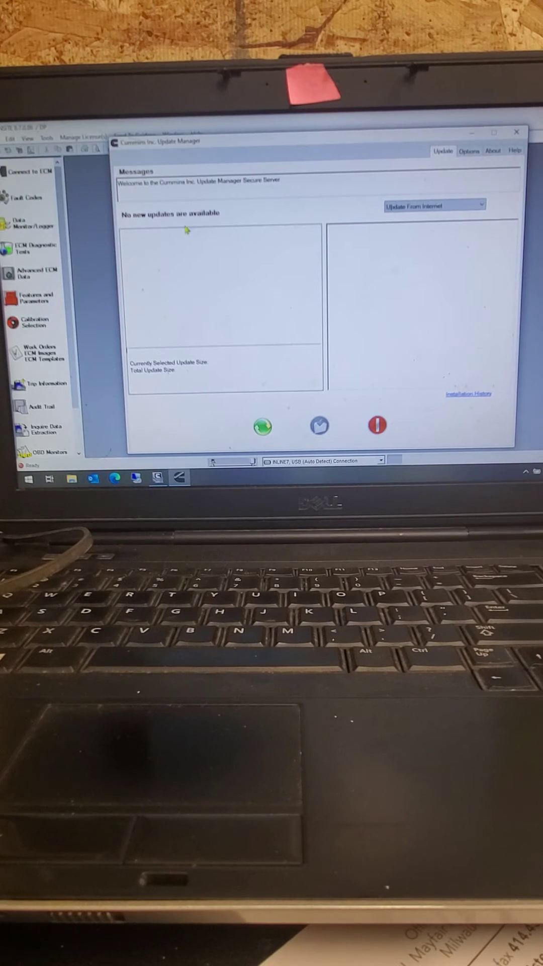
Request to exit the Cummins Update Manager after it found no updates.
left_click(377, 425)
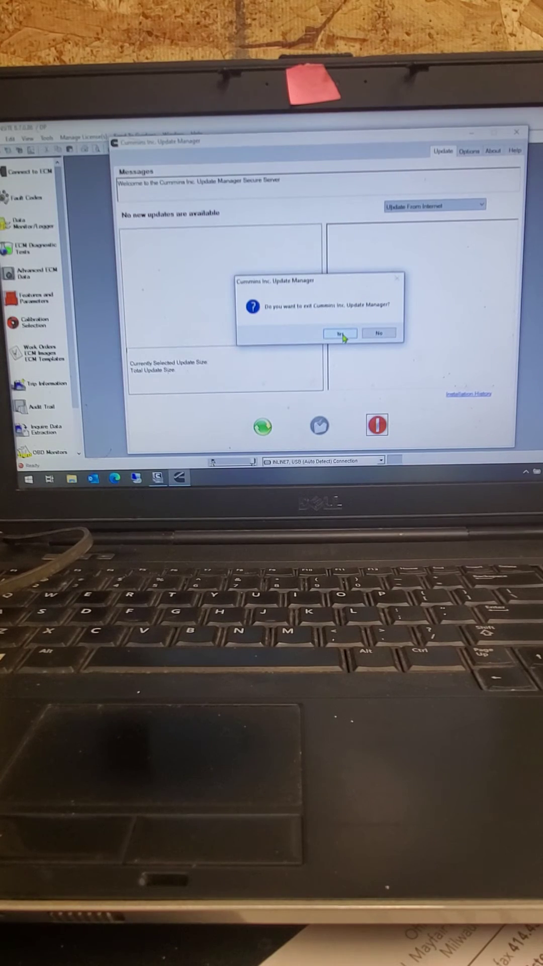